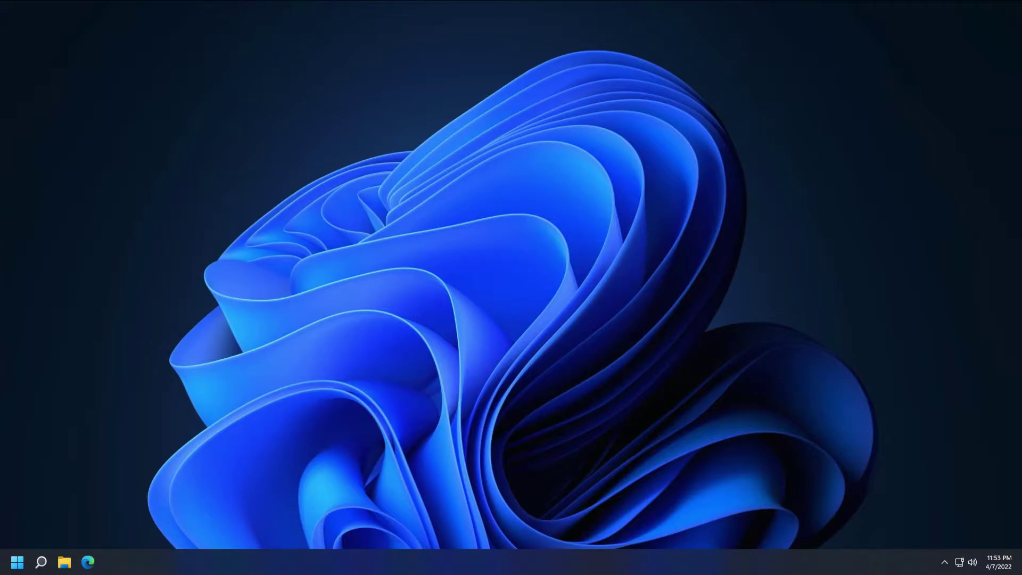
# Step: Find Windows PowerShell in Start search and launch it as administrator
pyautogui.click(16, 559)
pyautogui.write('power')
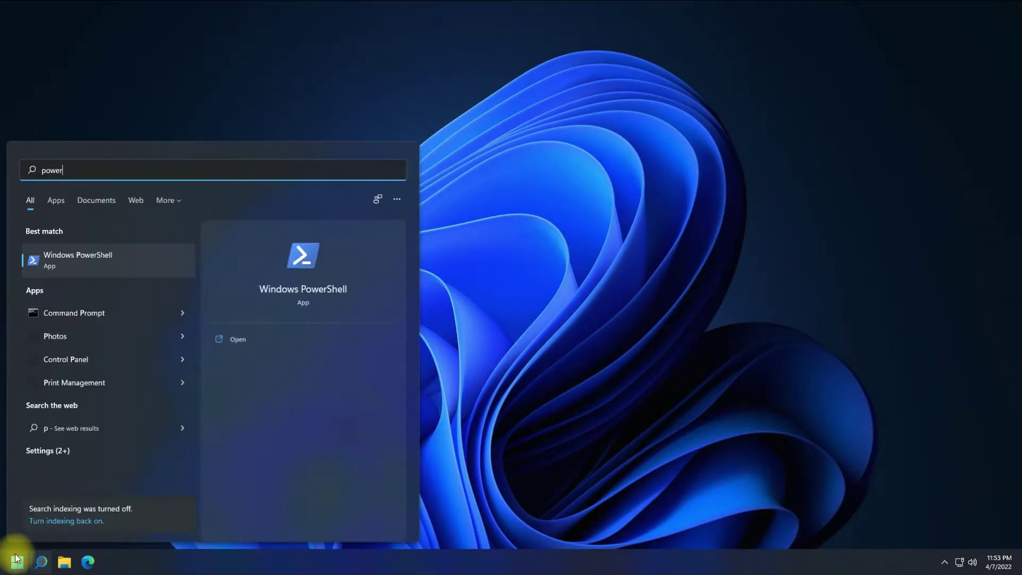
pyautogui.click(252, 359)
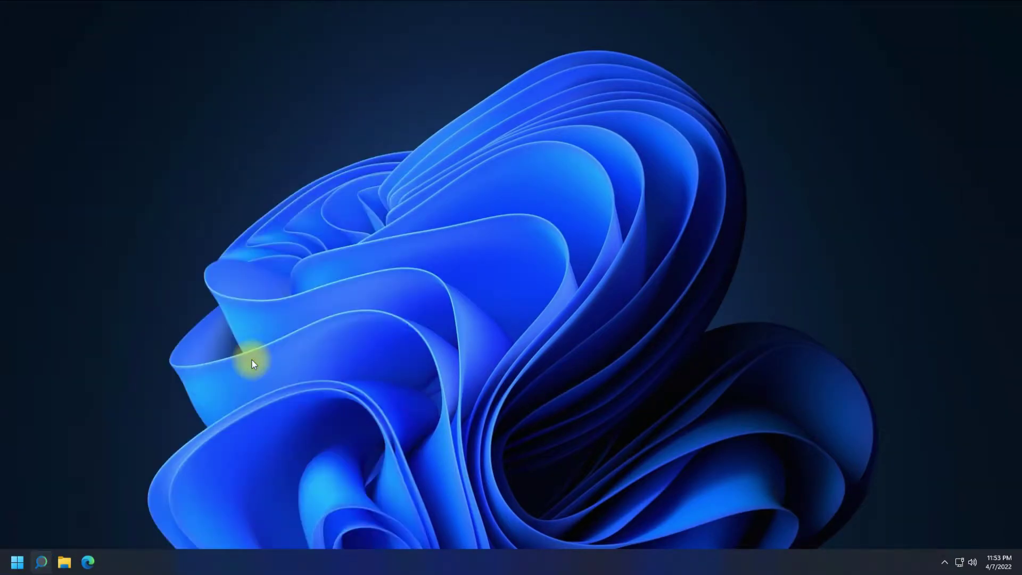
# Step: Approve the UAC prompt, clear the console and run wsl --install
pyautogui.click(411, 367)
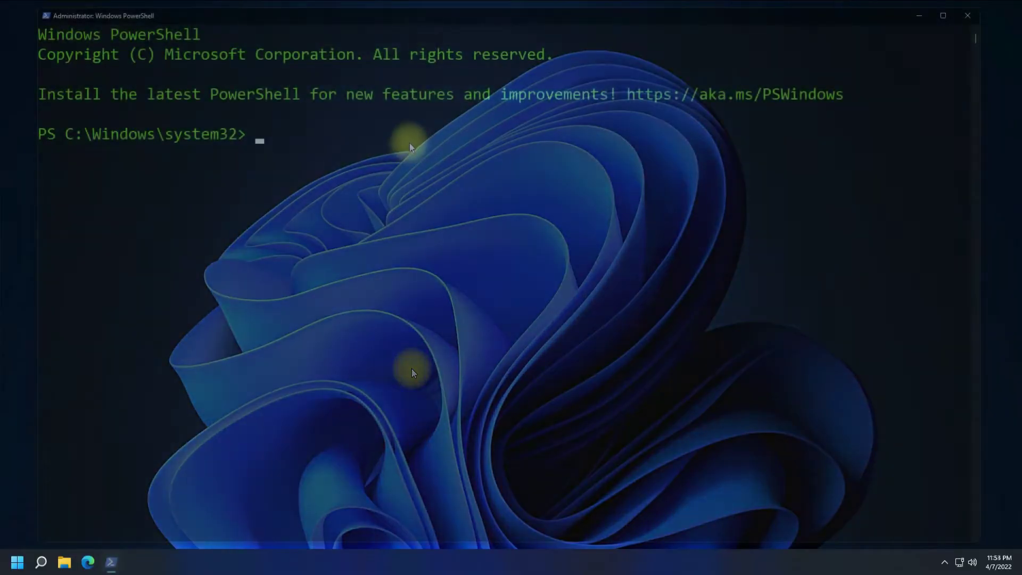
pyautogui.write('clea')
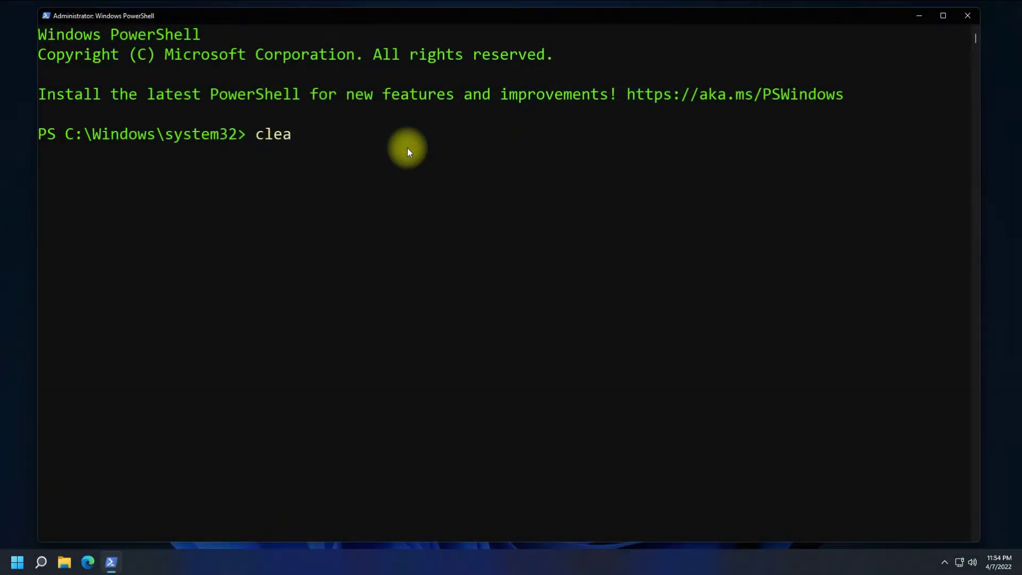
pyautogui.write('r')
pyautogui.press('Return')
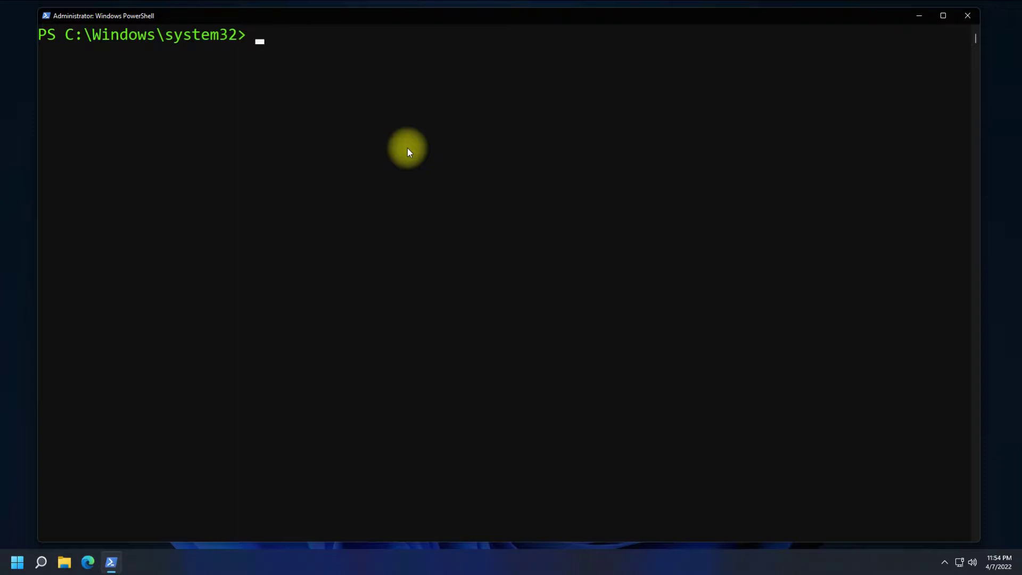
pyautogui.write('wsl --')
pyautogui.write('insta')
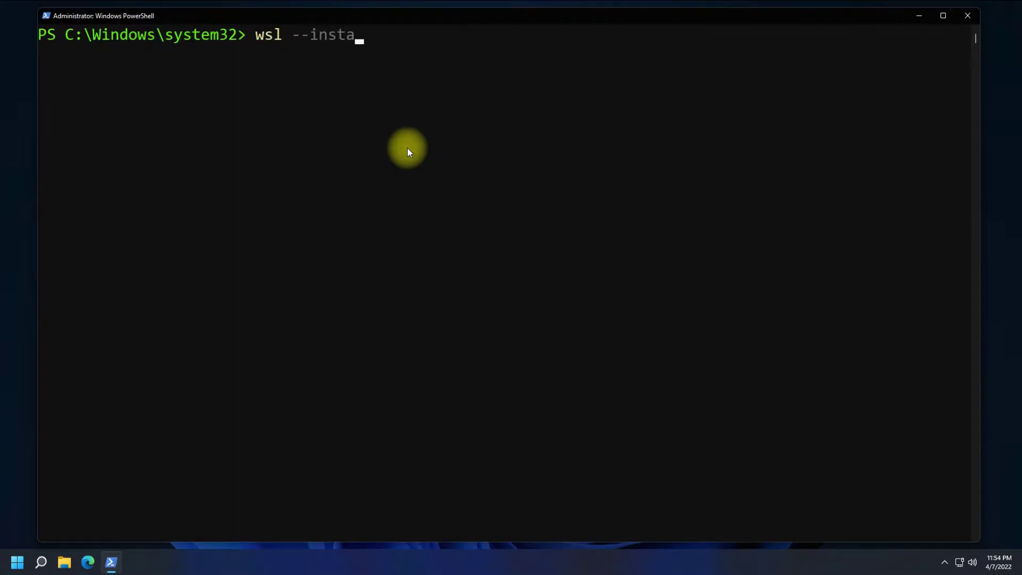
pyautogui.write('ll')
pyautogui.press('Return')
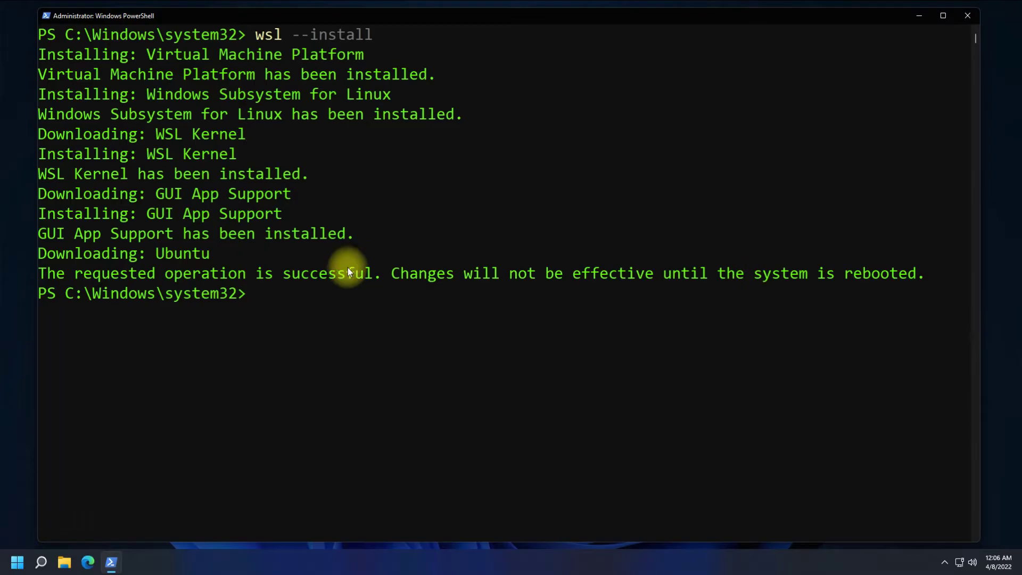
# Step: Highlight the reboot-required message, then close the administrator PowerShell with exit
pyautogui.moveTo(386, 273)
pyautogui.mouseDown()
pyautogui.moveTo(884, 288)
pyautogui.moveTo(927, 278)
pyautogui.mouseUp()
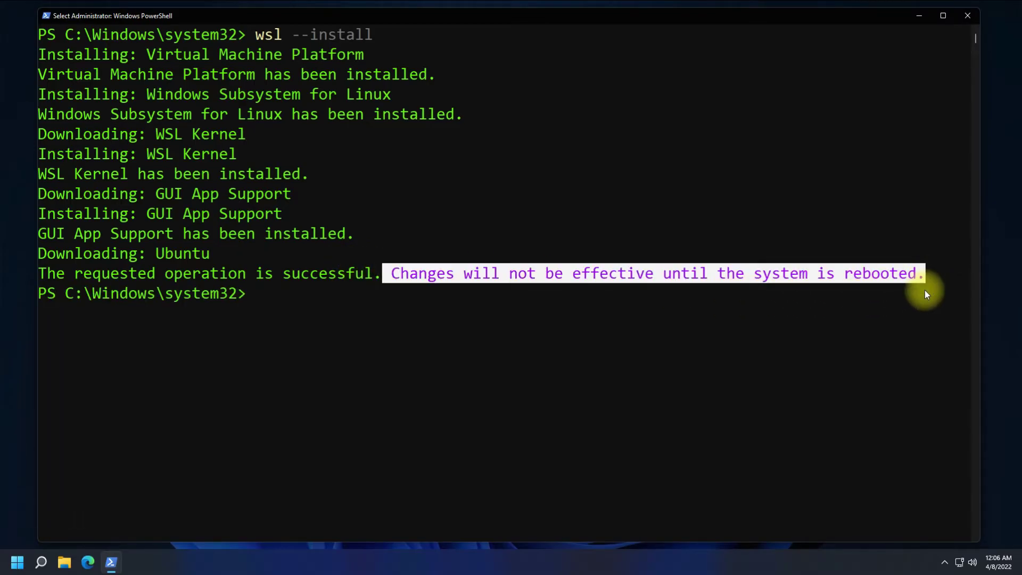
pyautogui.click(304, 303)
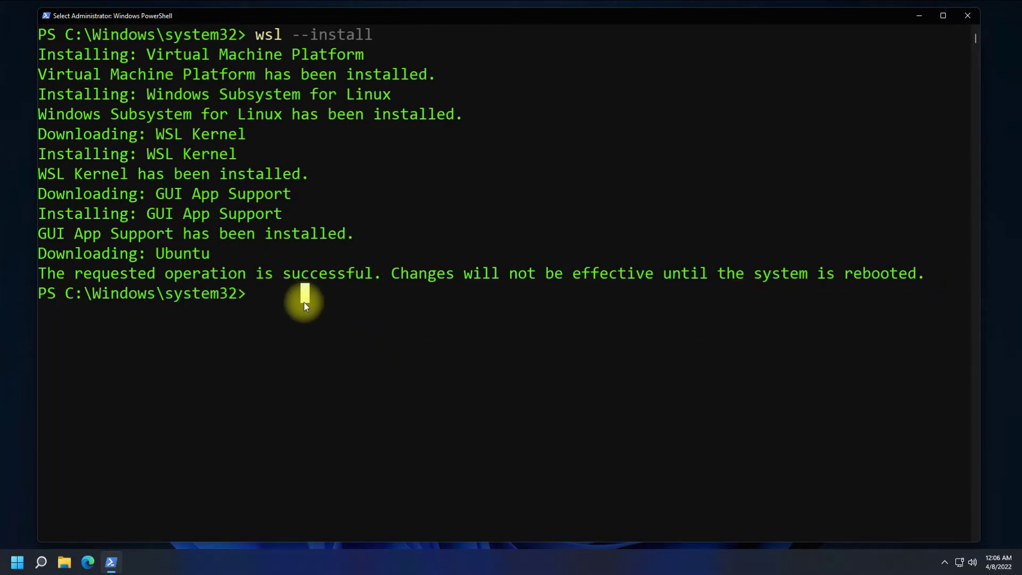
pyautogui.write('s')
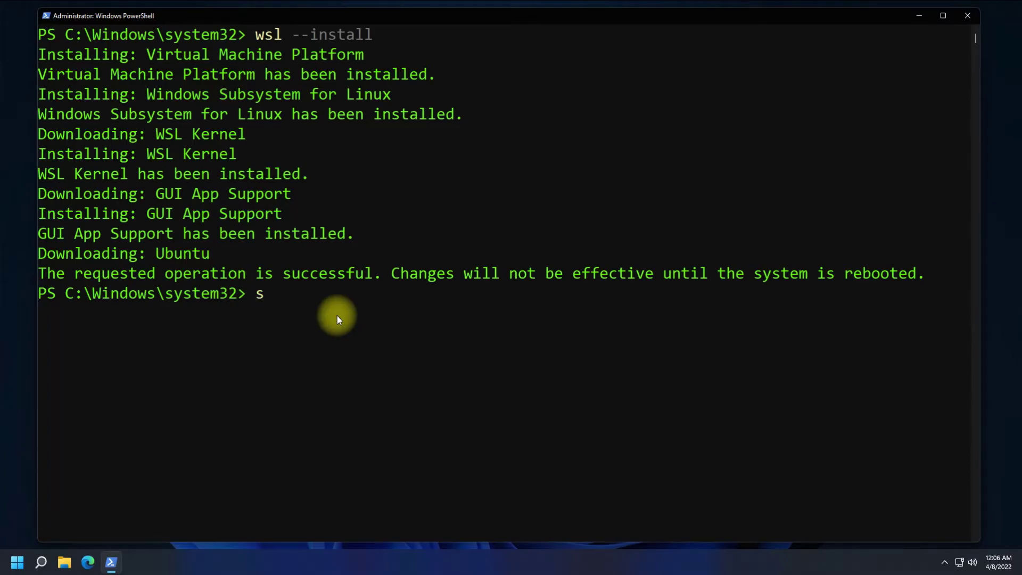
pyautogui.press('BackSpace')
pyautogui.write('exit')
pyautogui.press('Return')
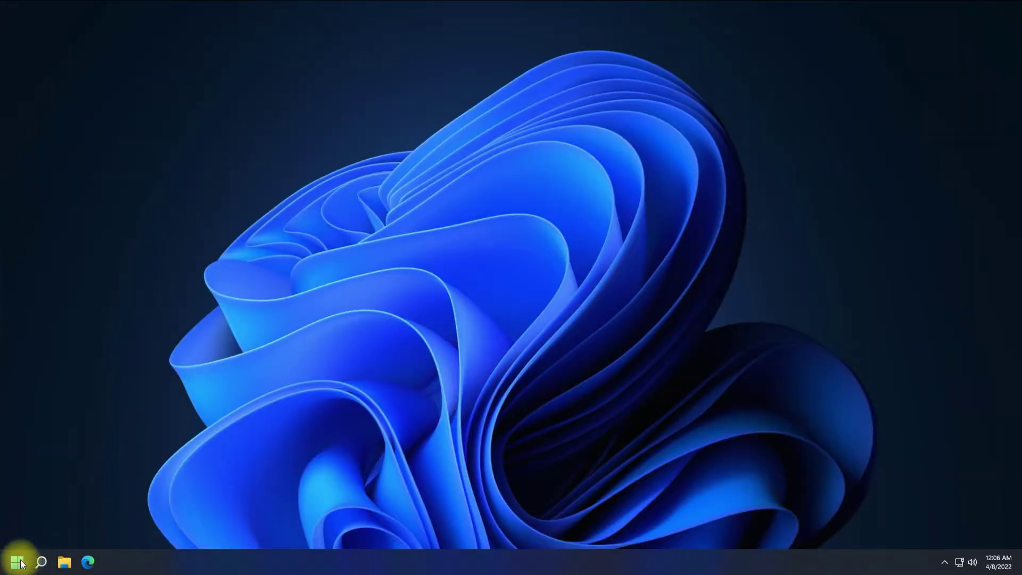
# Step: Restart Windows from the Start menu power options
pyautogui.click(16, 560)
pyautogui.click(314, 521)
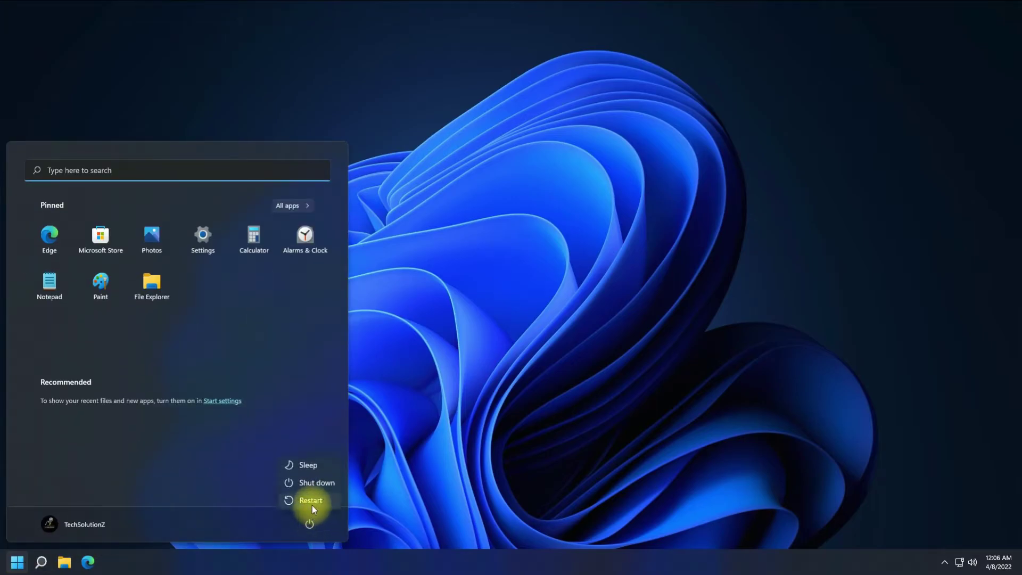
pyautogui.click(312, 506)
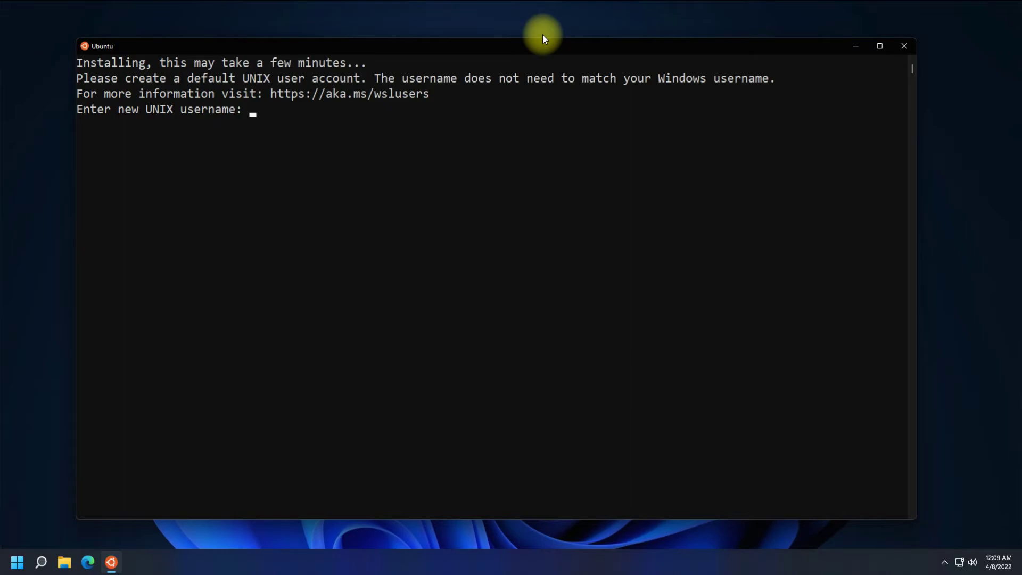
pyautogui.write('te')
pyautogui.write('chsolutio')
pyautogui.write('nz')
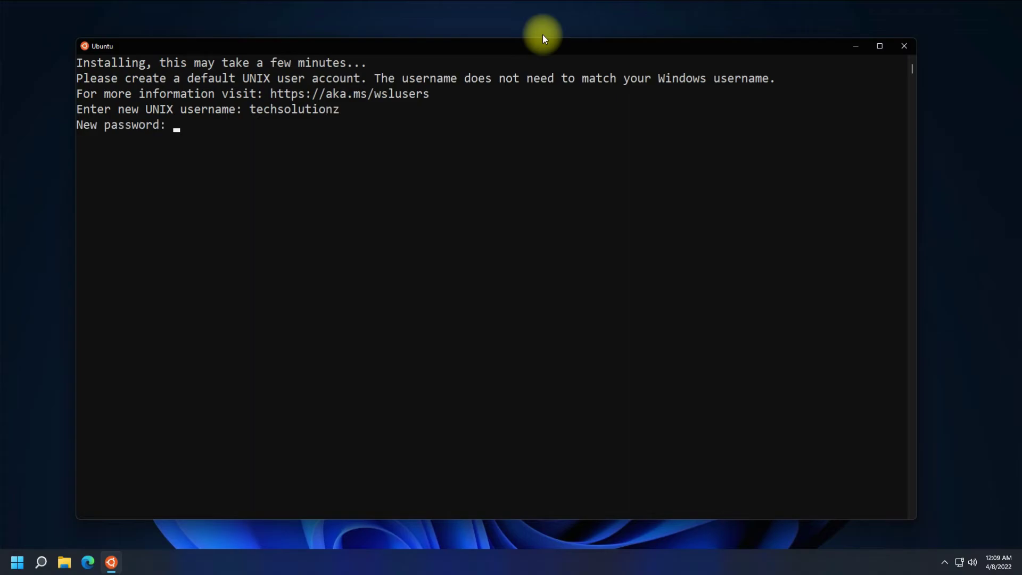
# Step: Enter and confirm the new UNIX account password to finish Ubuntu setup
pyautogui.press('Return')
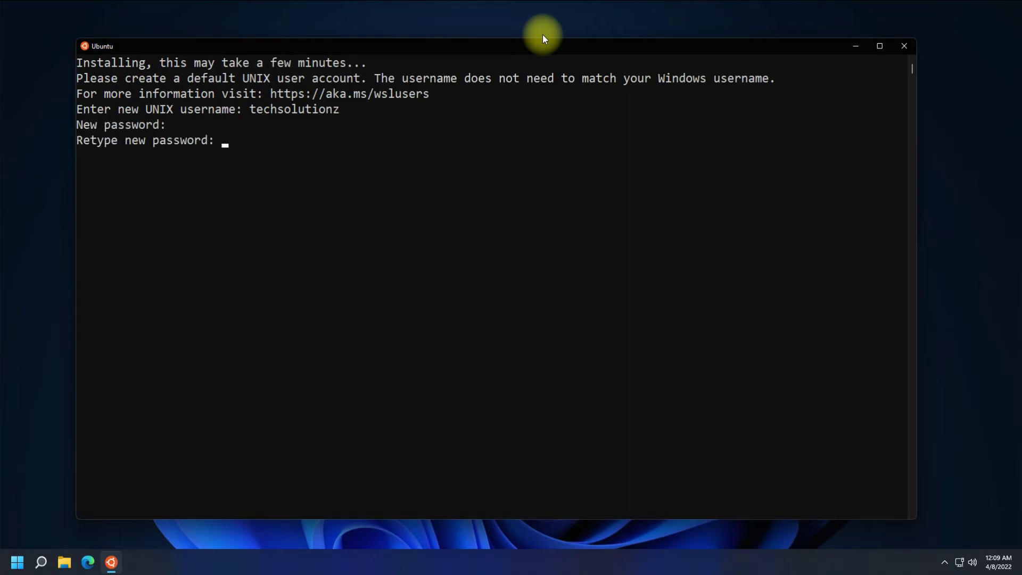
pyautogui.press('Return')
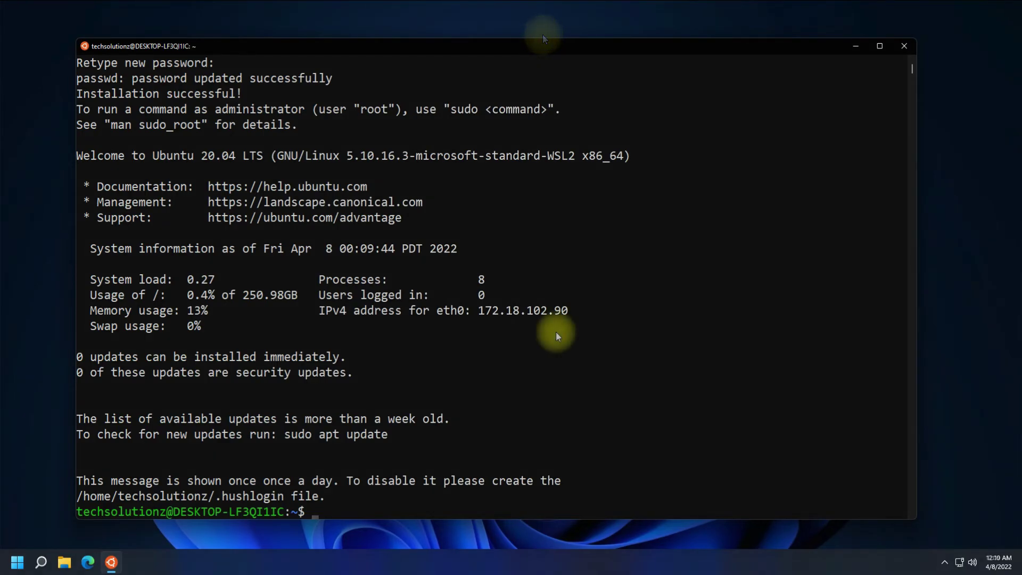
pyautogui.write('cleea')
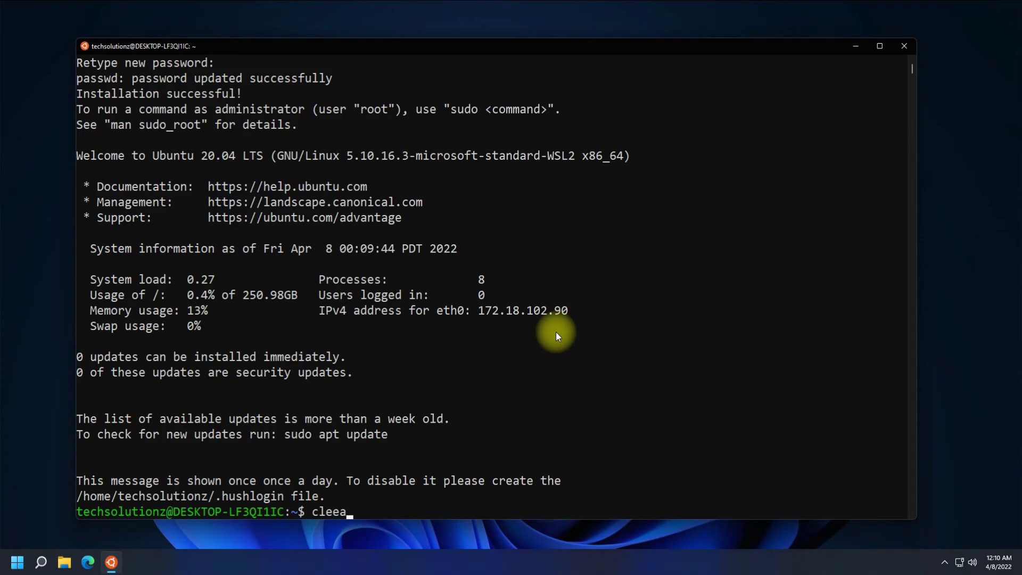
# Step: Clear the terminal and run sudo apt update with the sudo password
pyautogui.press('BackSpace')
pyautogui.write('a')
pyautogui.press('Return')
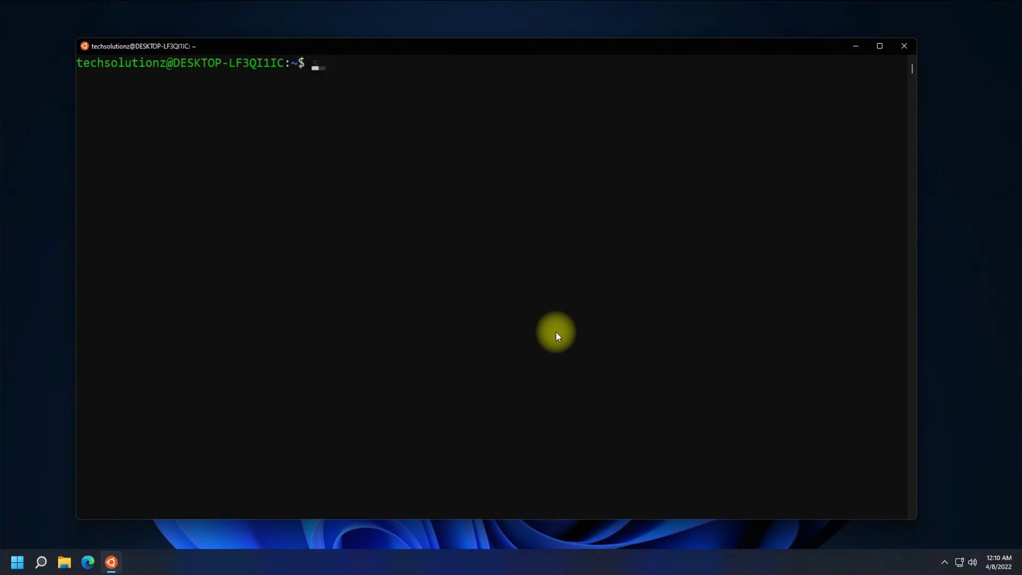
pyautogui.write('sudo apt ')
pyautogui.write('update')
pyautogui.press('Return')
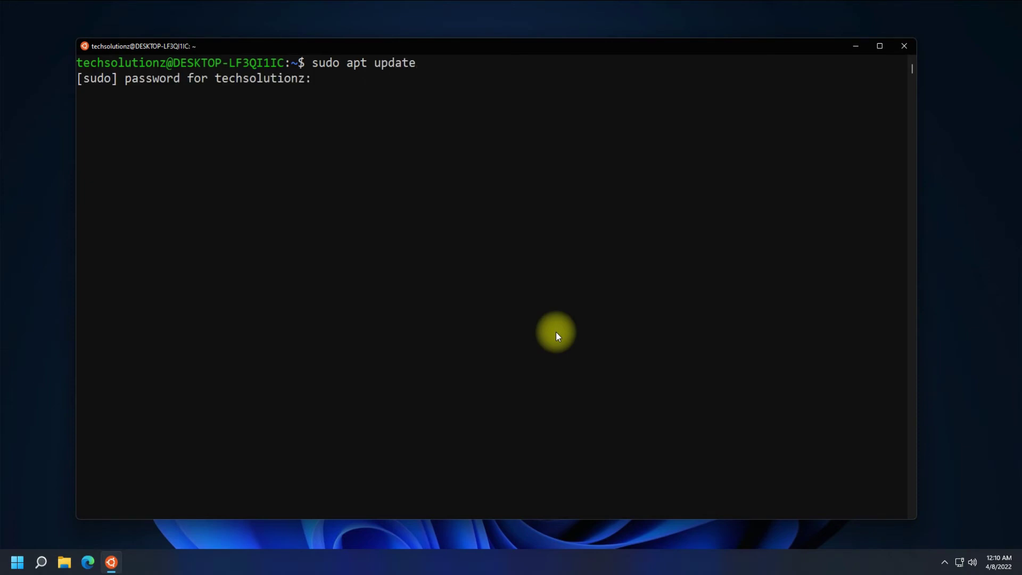
pyautogui.press('Return')
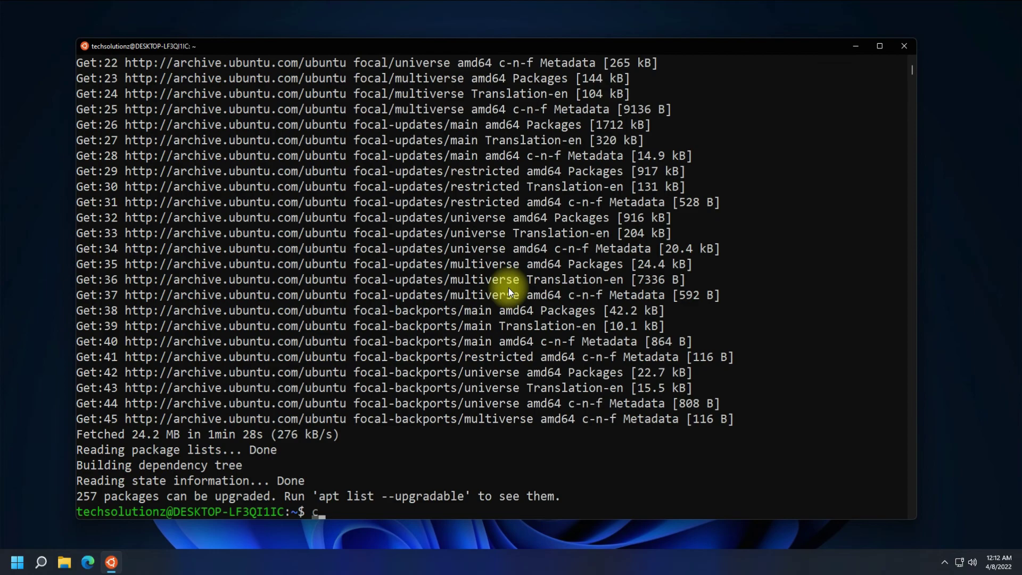
pyautogui.write('clear')
# Step: Clear the terminal, then show release codename focal and kernel 5.10.16.3-microsoft-standard-WSL2
pyautogui.press('Return')
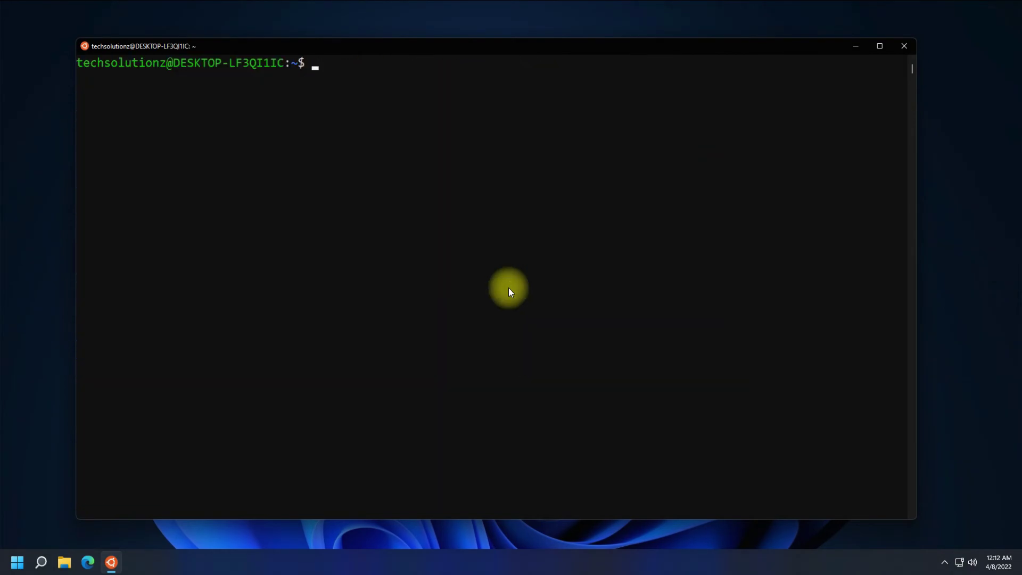
pyautogui.write('lsb_release ')
pyautogui.write('-cs')
pyautogui.press('Return')
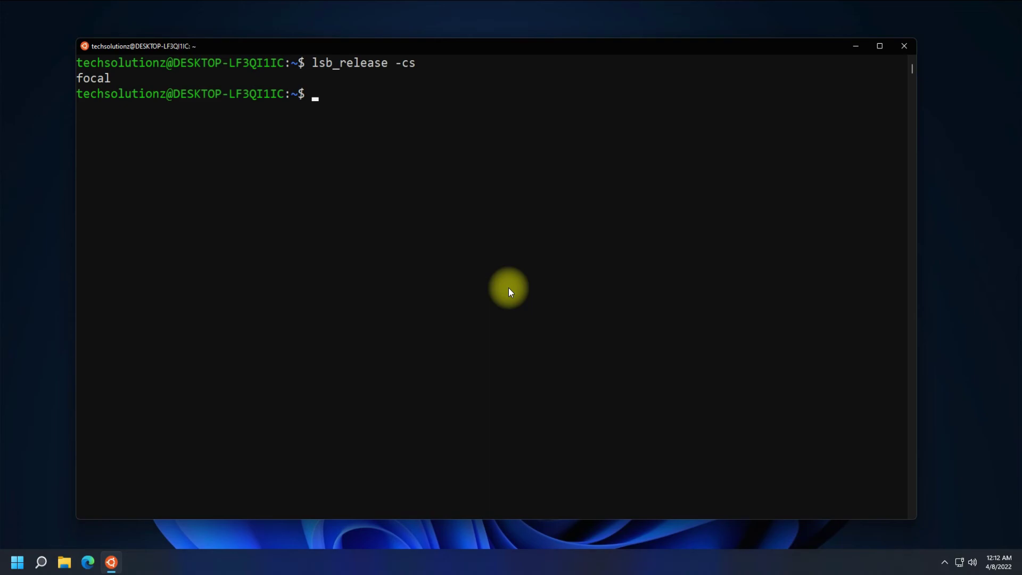
pyautogui.write('grep')
pyautogui.press('BackSpace')
pyautogui.press('BackSpace')
pyautogui.press('BackSpace')
pyautogui.press('BackSpace')
pyautogui.write('un')
pyautogui.write('ame ')
pyautogui.write('-r')
pyautogui.press('Return')
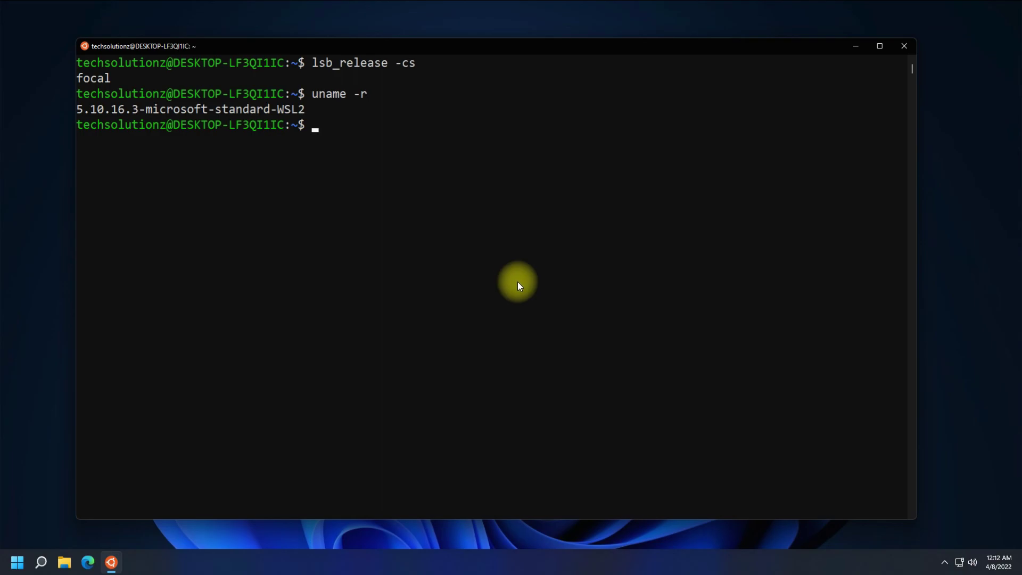
# Step: Highlight the kernel version line, then clear the selection
pyautogui.moveTo(79, 112); pyautogui.dragTo(304, 106)
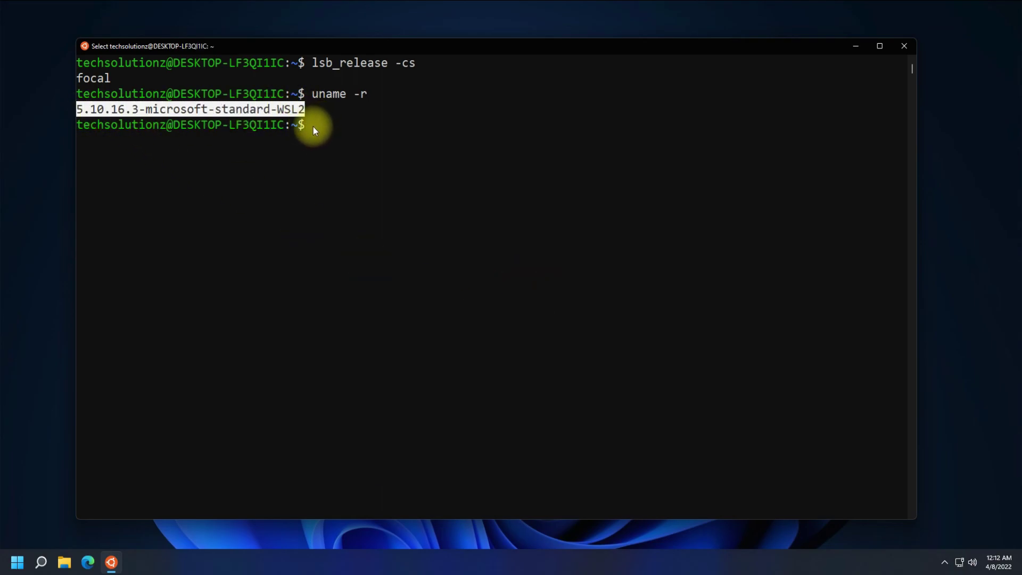
pyautogui.click(310, 127)
pyautogui.rightClick(454, 150)
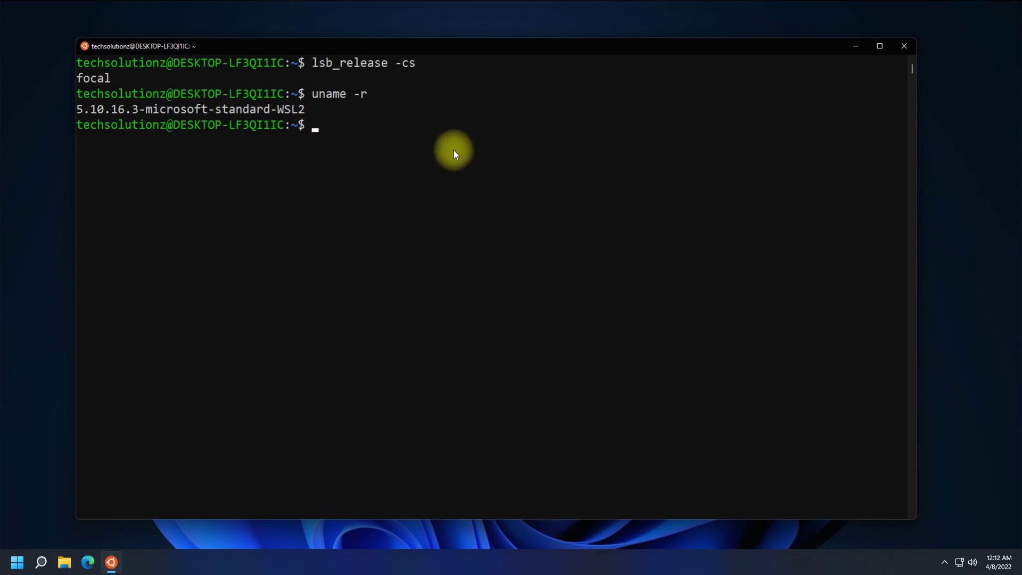